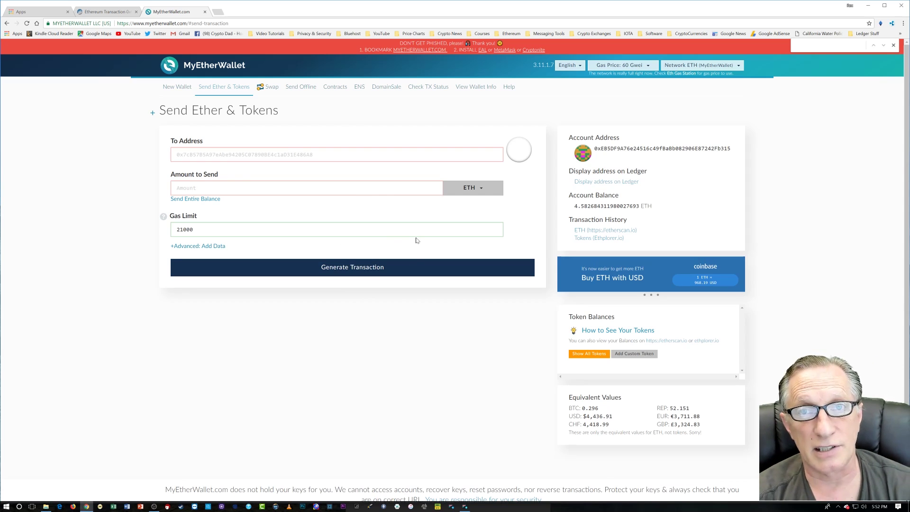
Step: Open the bookmarked GDAX Bitcoin/Ethereum/Litecoin exchange in a new browser tab
left_click(220, 15)
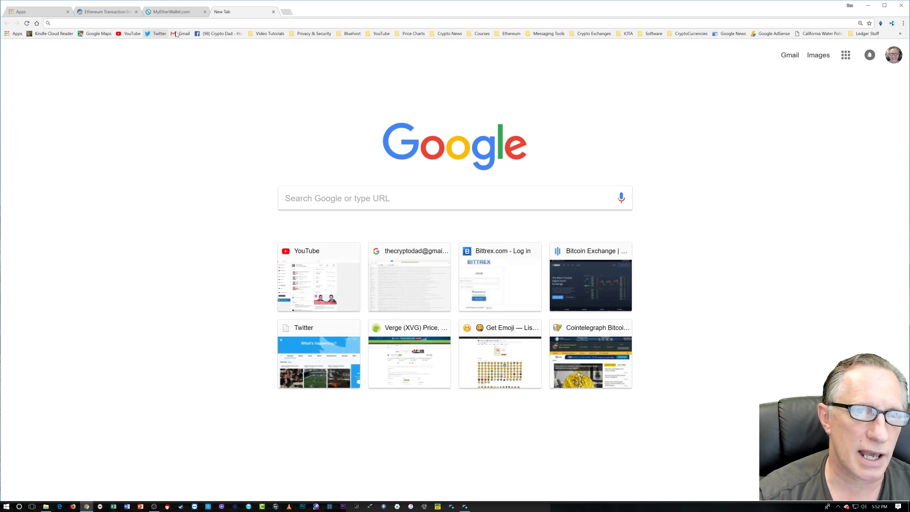
left_click(592, 33)
left_click(597, 41)
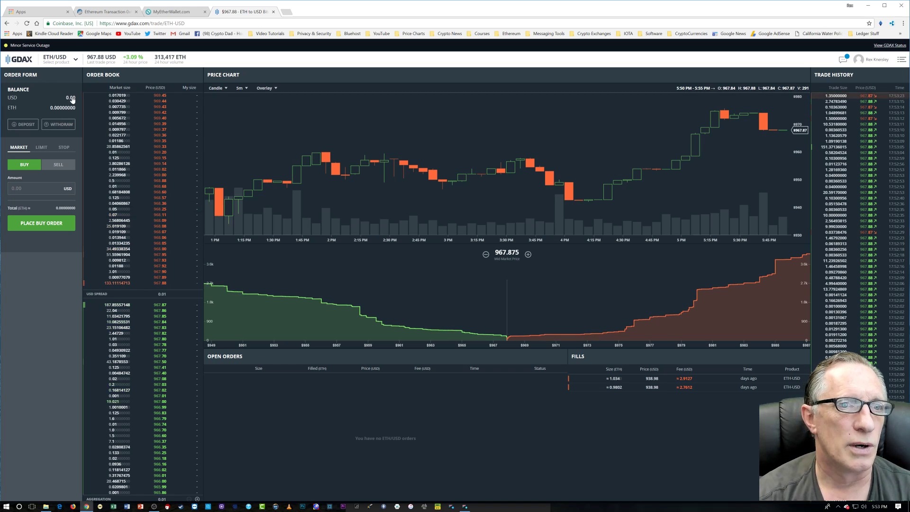
Step: View the GDAX deposit options, close them, and choose the ETH/USD product
left_click(25, 125)
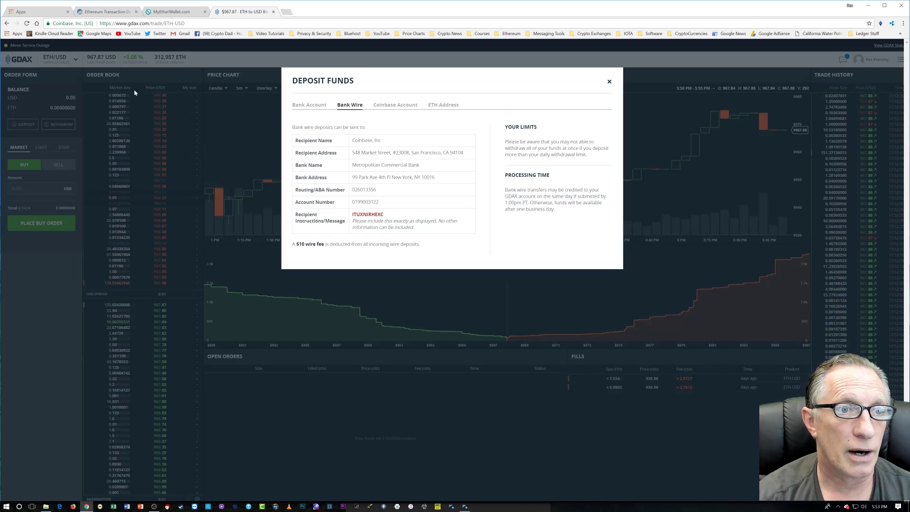
left_click(610, 82)
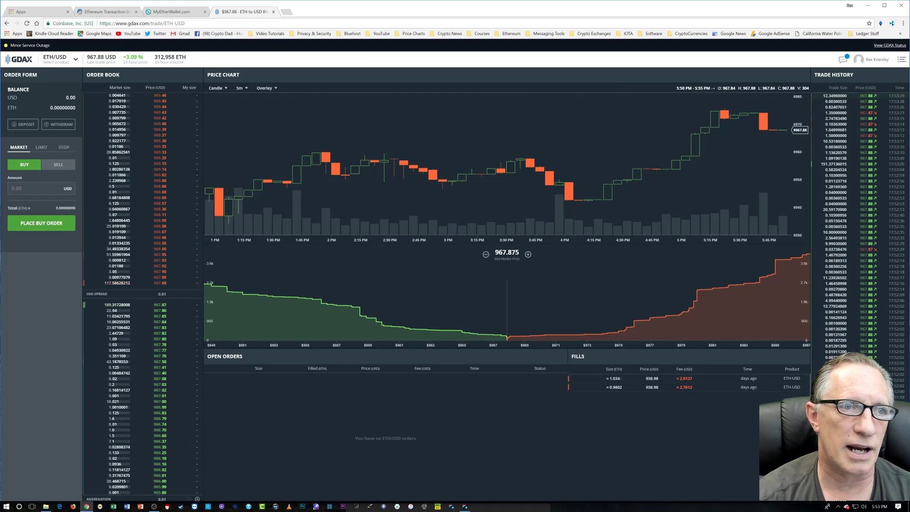
left_click(69, 60)
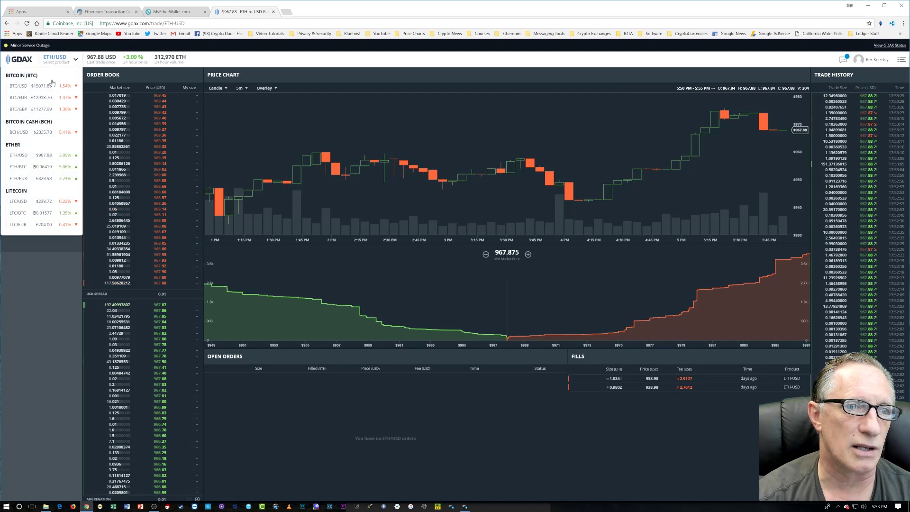
left_click(47, 157)
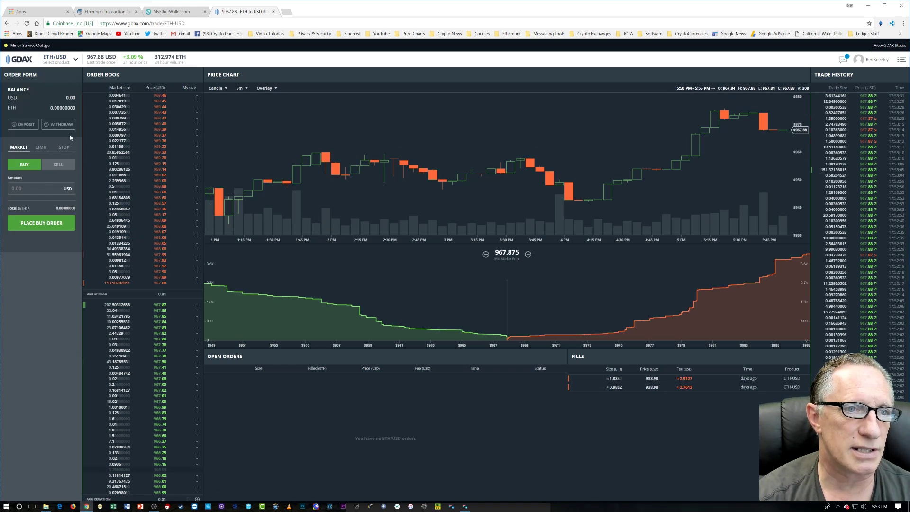
Step: Copy the ETH deposit address from the GDAX deposit funds options
left_click(26, 124)
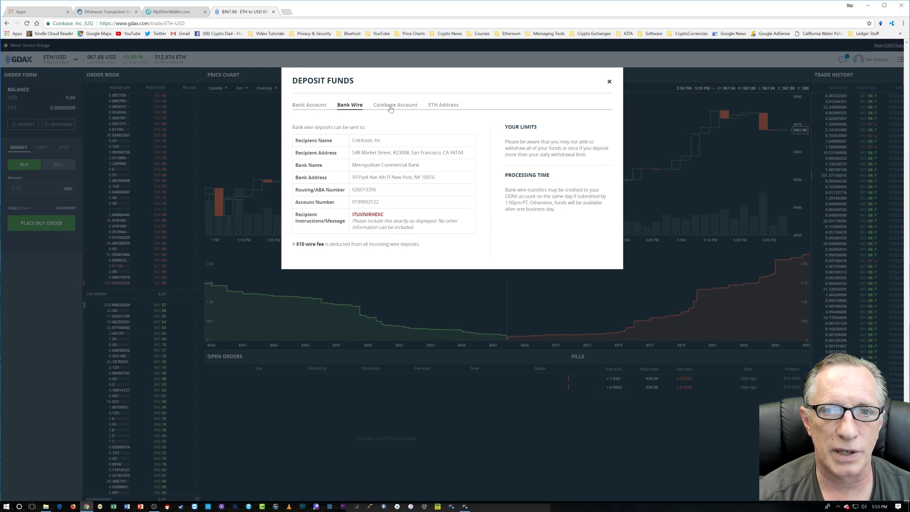
left_click(453, 106)
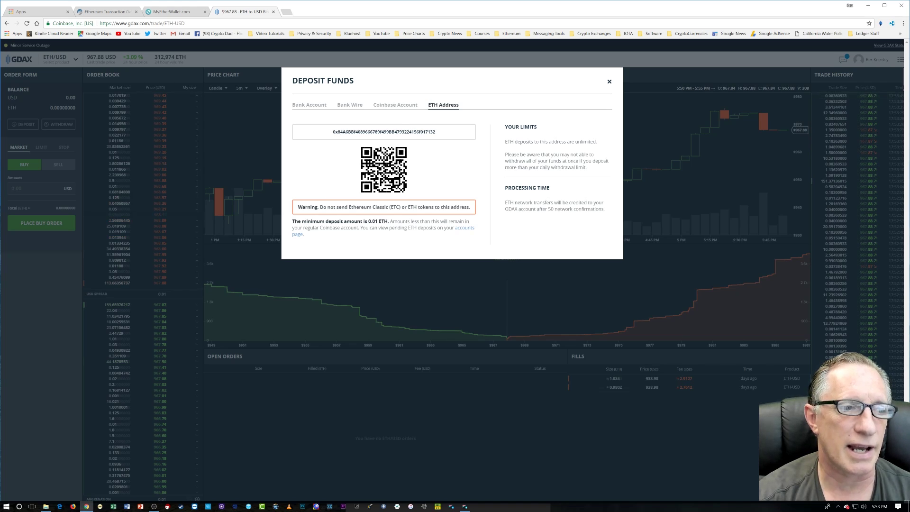
triple_click(384, 131)
left_click(391, 132)
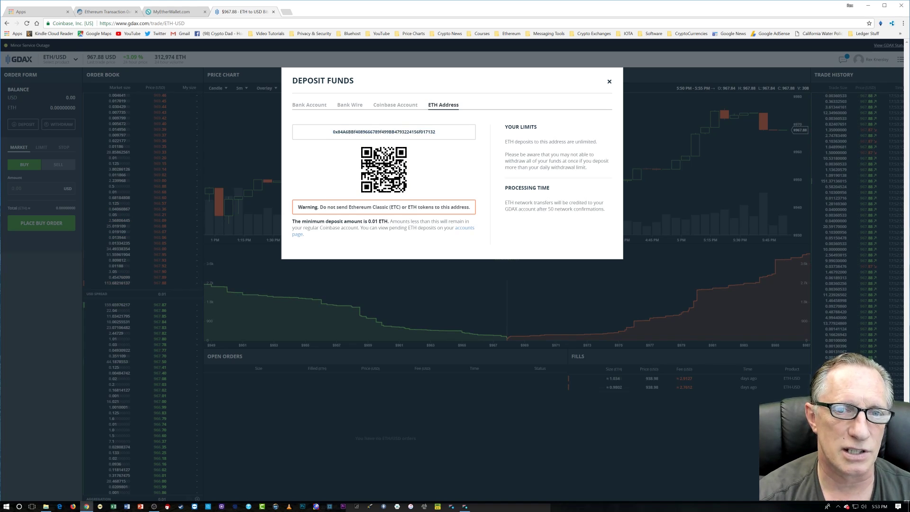
double_click(392, 132)
right_click(392, 133)
left_click(407, 137)
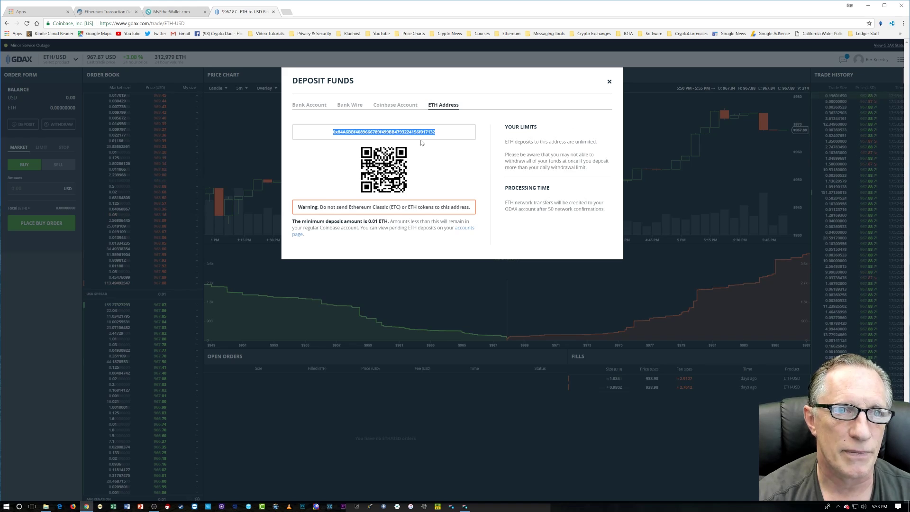
Step: Paste the GDAX deposit address as the recipient in MyEtherWallet and set the amount to send to .05 ETH
left_click(175, 12)
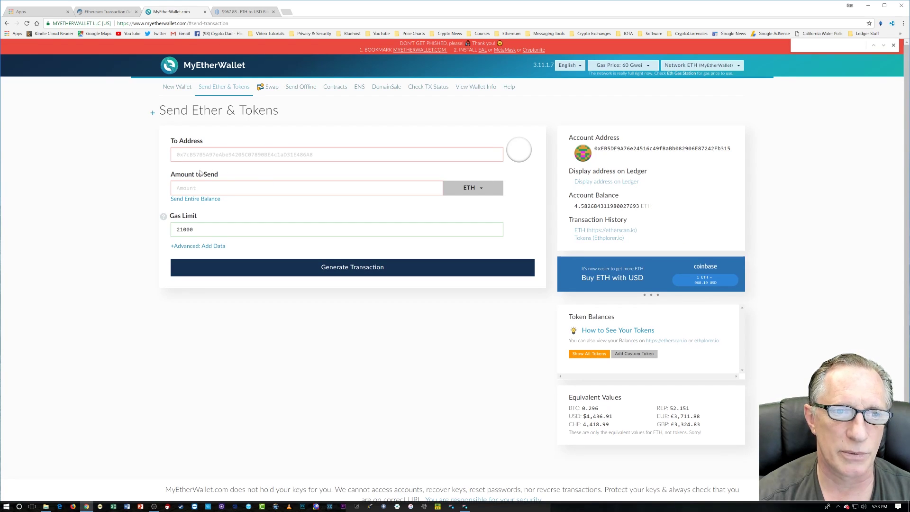
right_click(177, 154)
left_click(204, 196)
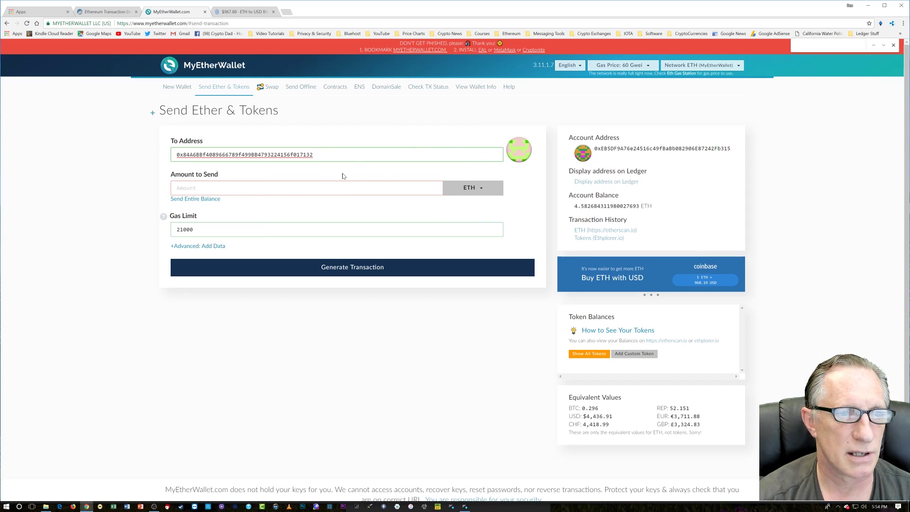
left_click(308, 190)
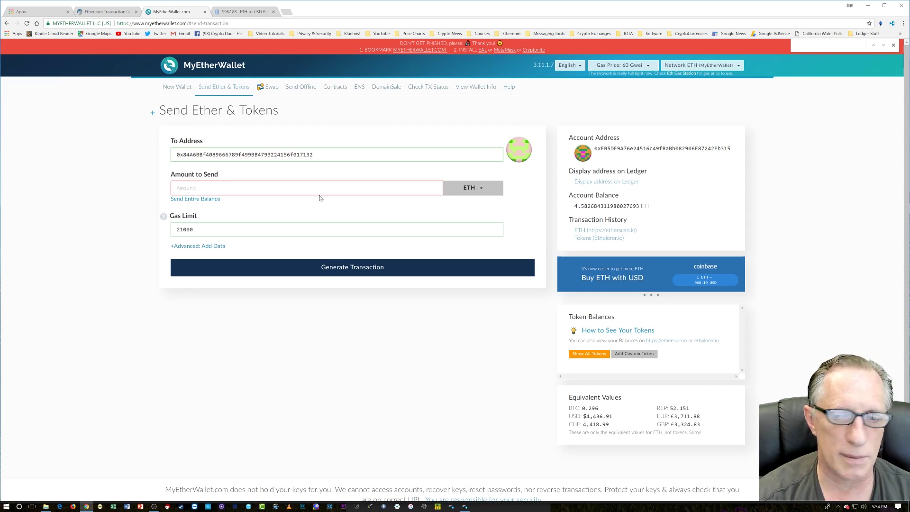
type(".05")
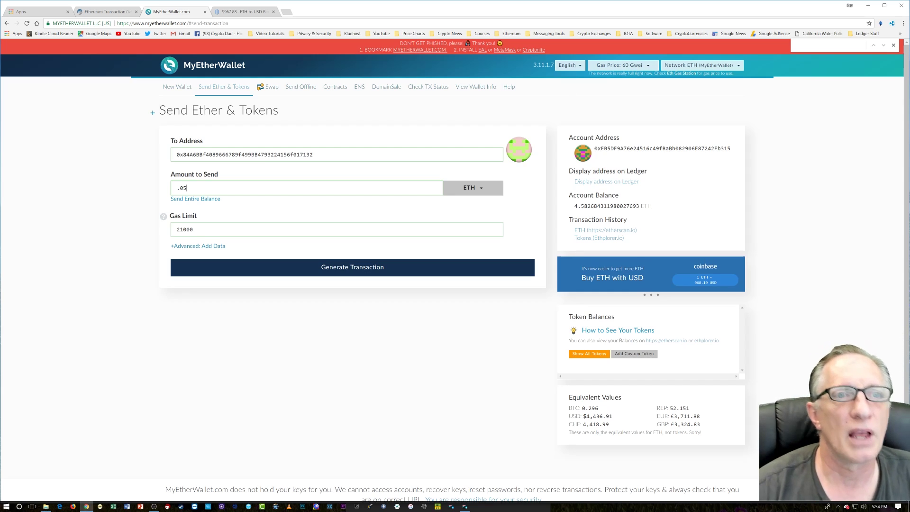
Step: Open the bookmarked Binance login page in a new browser tab
left_click(287, 12)
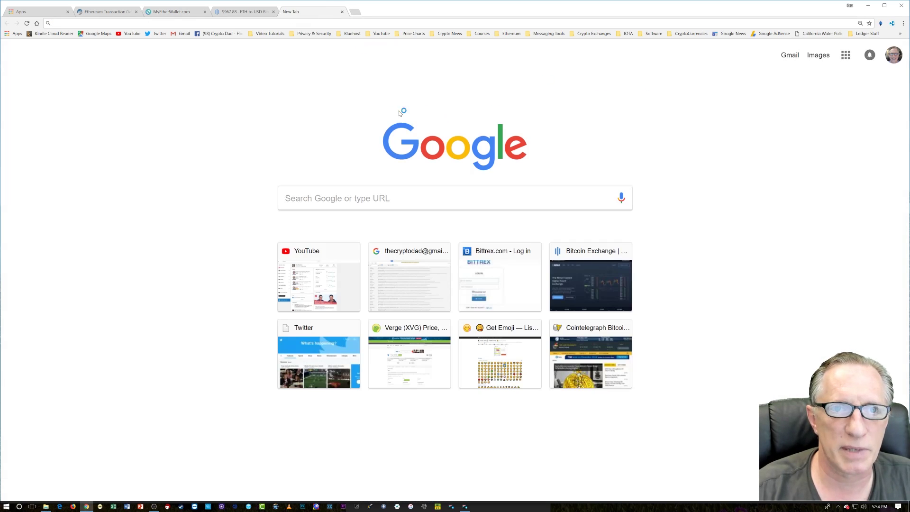
left_click(593, 33)
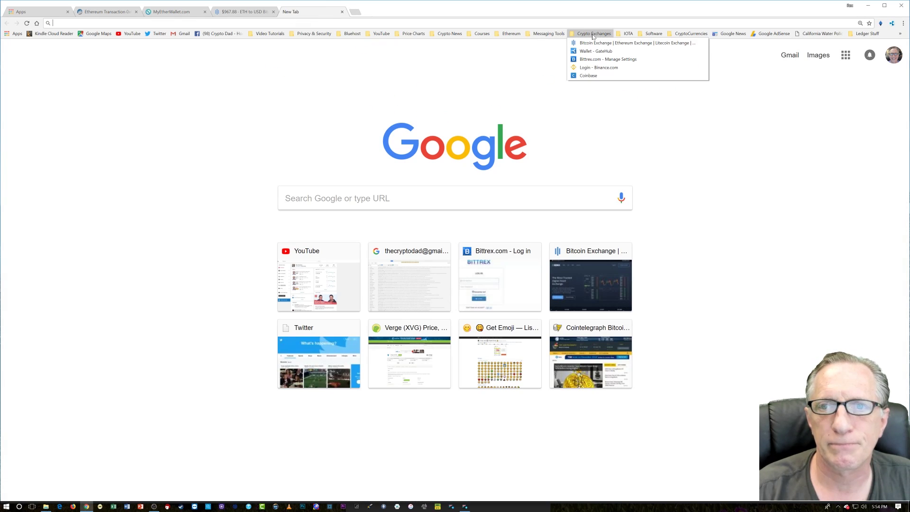
left_click(604, 71)
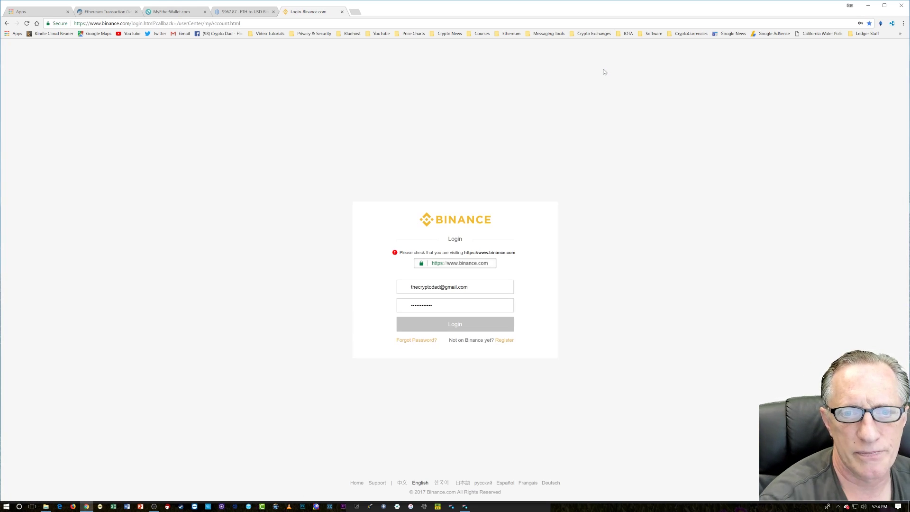
Step: Log in to Binance with the saved credentials, the slider puzzle and the Google Auth verification code
left_click(452, 307)
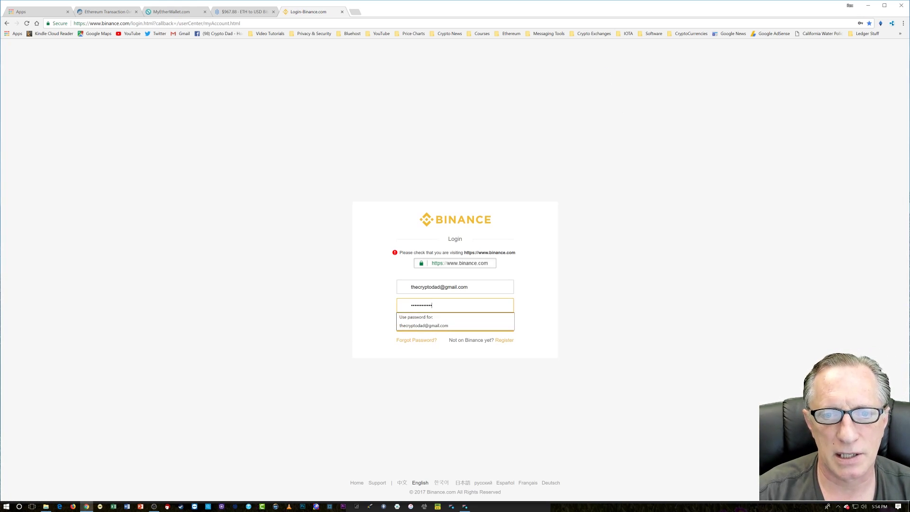
left_click(455, 326)
left_click(470, 327)
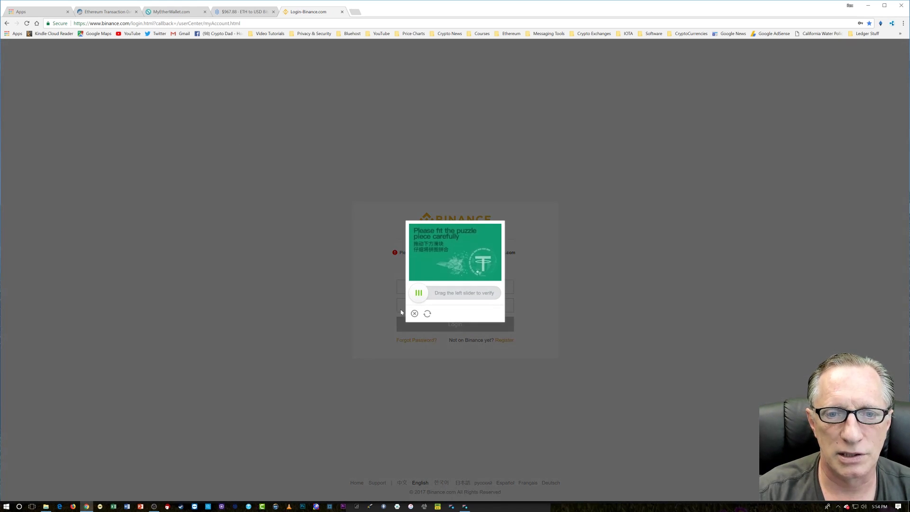
left_click_drag(419, 293, 461, 294)
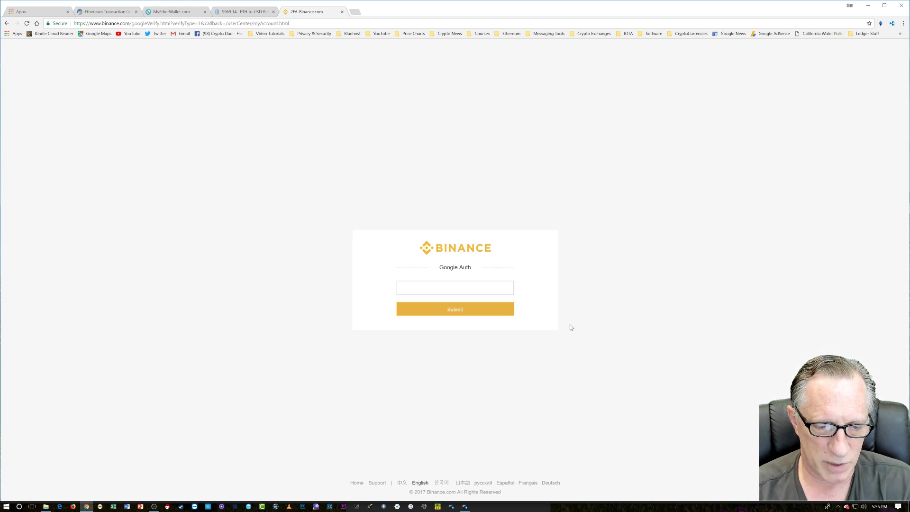
key("ctrl+v")
left_click(448, 309)
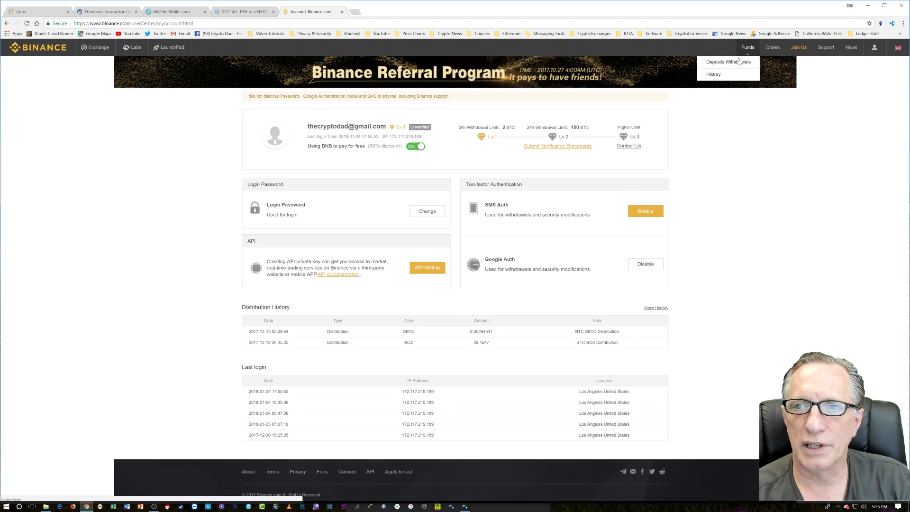
Step: Copy the Ethereum deposit address from the Binance deposits and withdrawals page
left_click(737, 62)
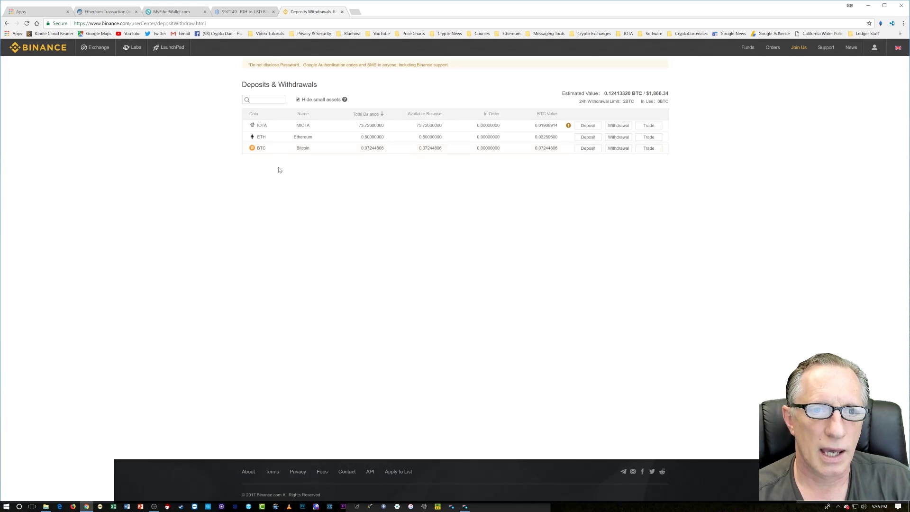
left_click(591, 139)
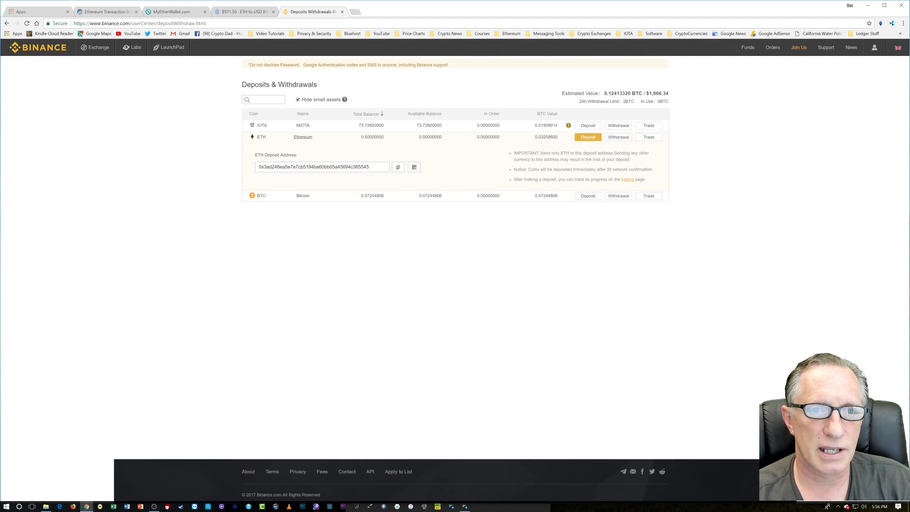
left_click(398, 169)
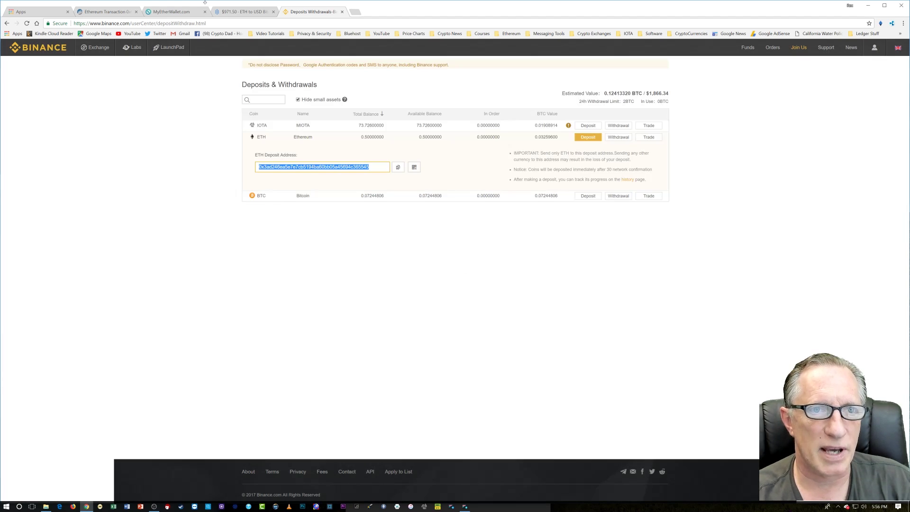
Step: Replace the MyEtherWallet recipient with the copied Binance deposit address and set the amount to send to .5 ETH
left_click(180, 12)
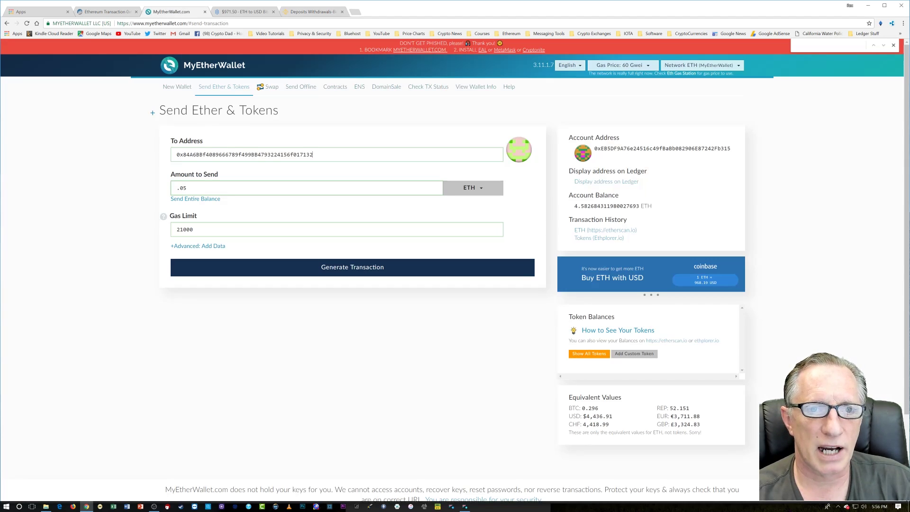
key("ctrl+a")
key("BackSpace")
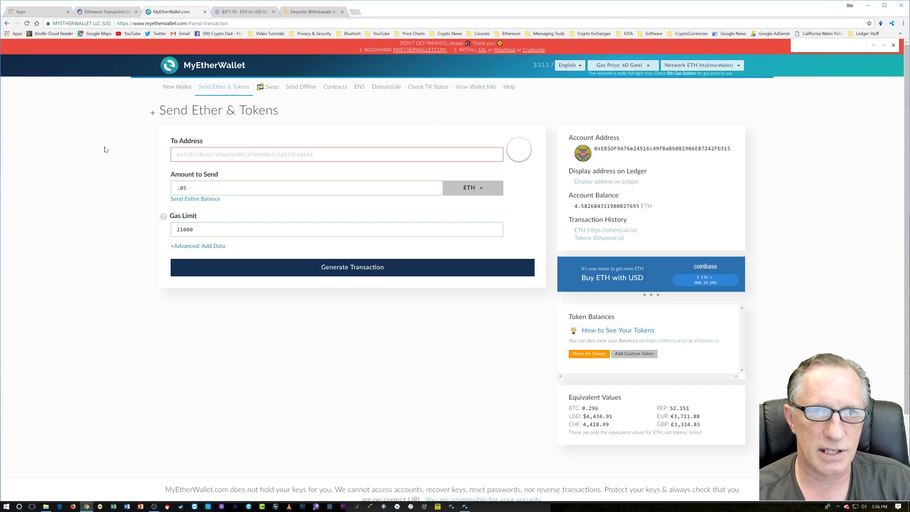
right_click(179, 154)
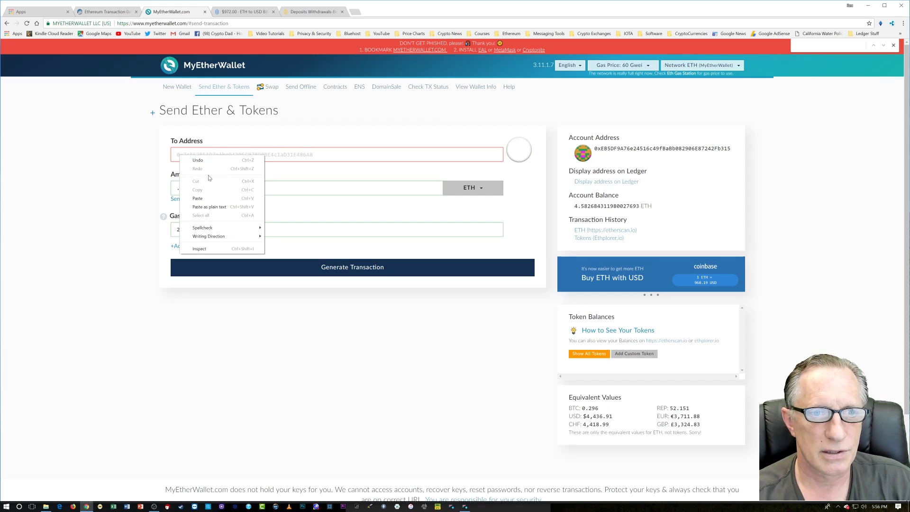
left_click(197, 199)
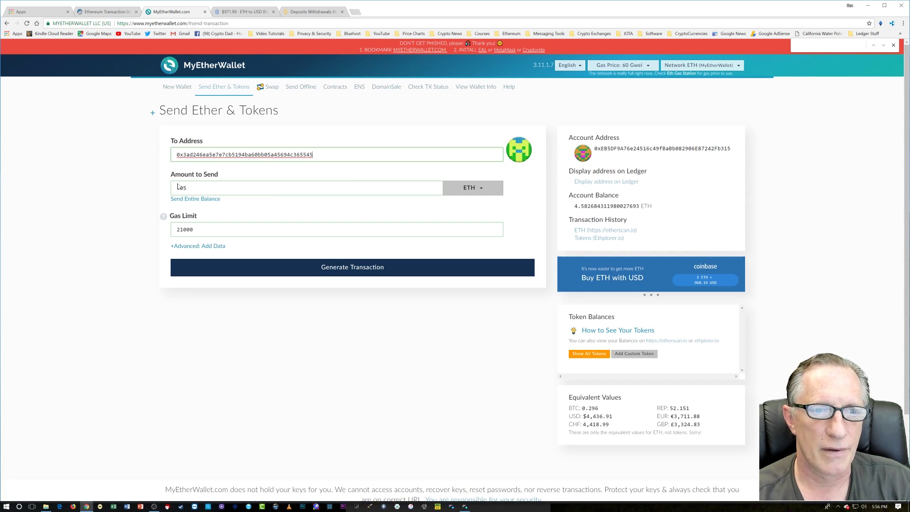
left_click_drag(187, 188, 143, 184)
type(".")
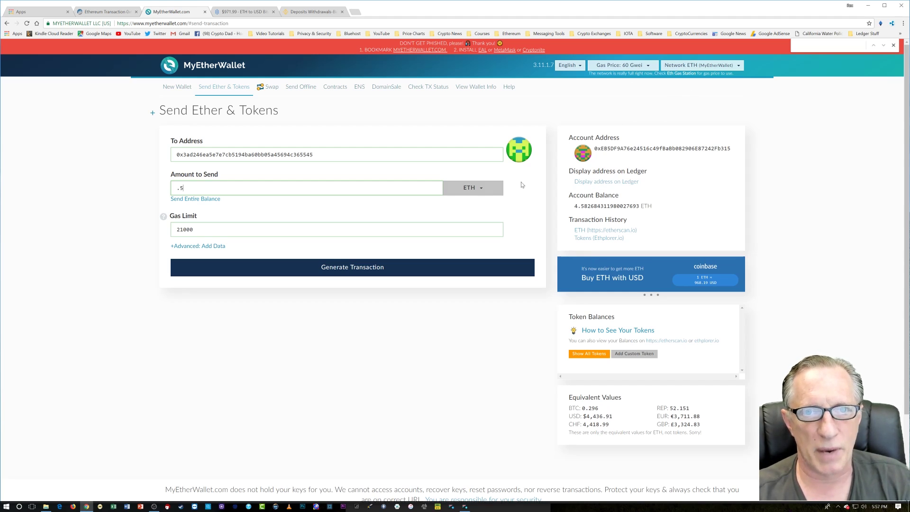
Step: Generate the ETH transaction, send it, and confirm the transfer
left_click(357, 271)
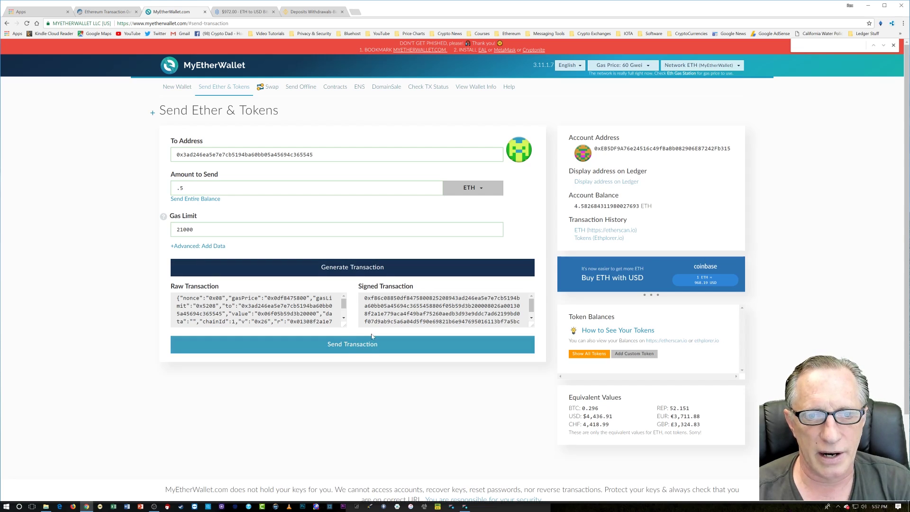
left_click(351, 348)
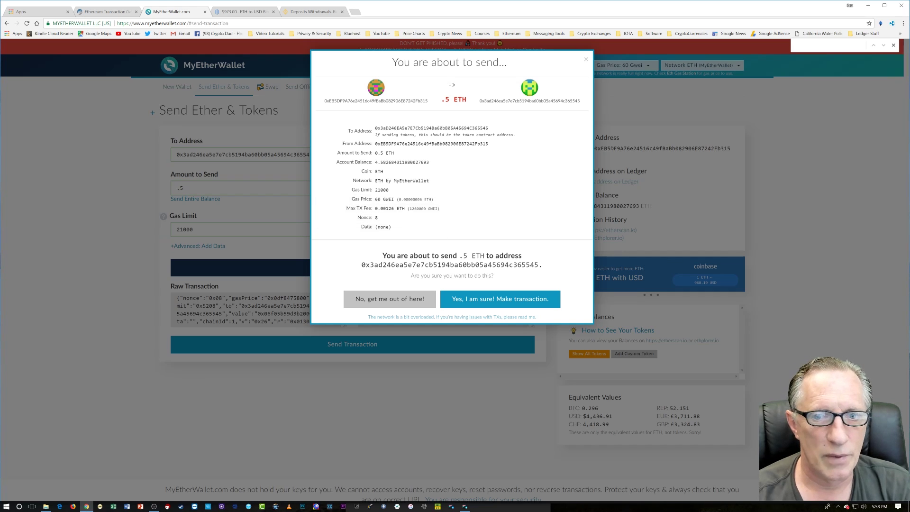
left_click(497, 301)
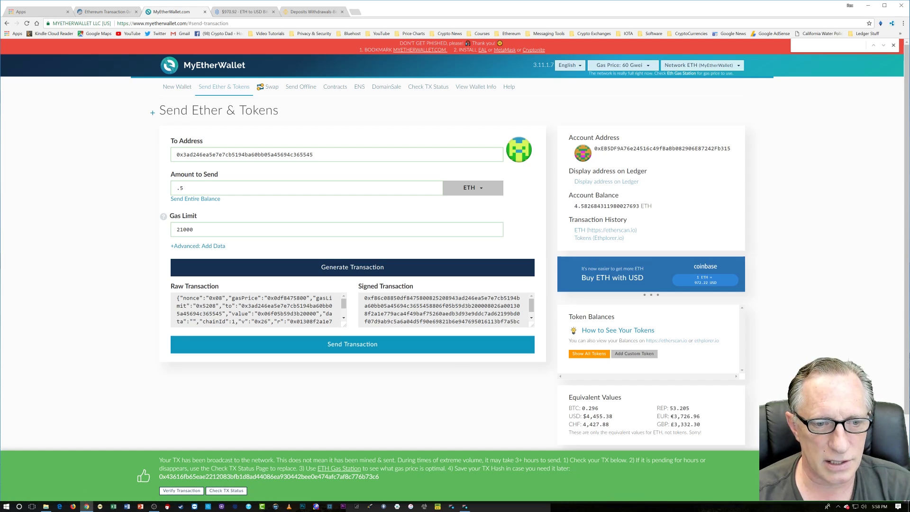
Step: Copy the transaction hash from the broadcast notice
left_click_drag(159, 476, 380, 477)
right_click(366, 475)
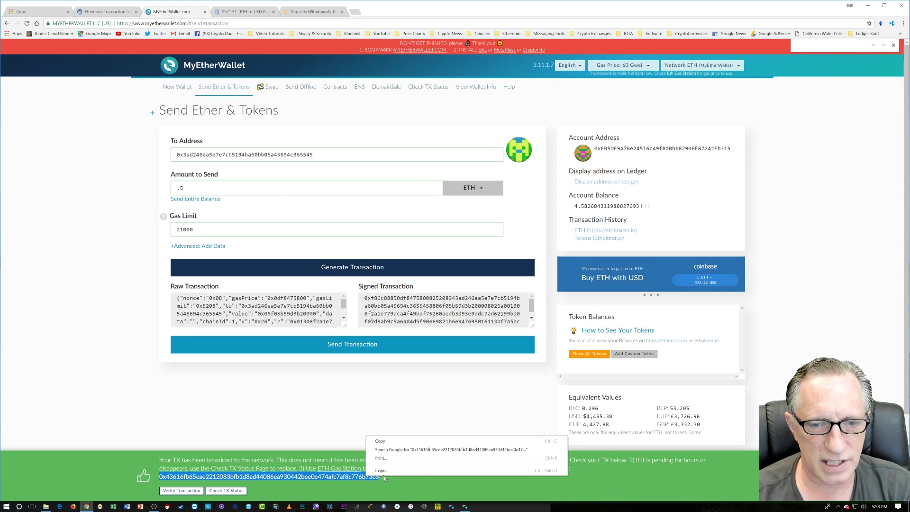
left_click(389, 445)
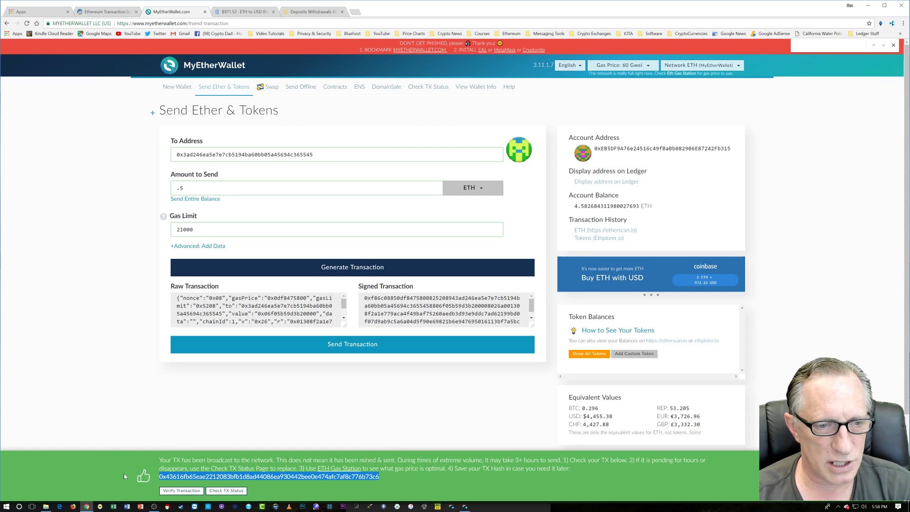
Step: Paste the copied transaction hash on a new line in the TxHash Notepad file, close it and save the changes
left_click(45, 506)
left_click(766, 63)
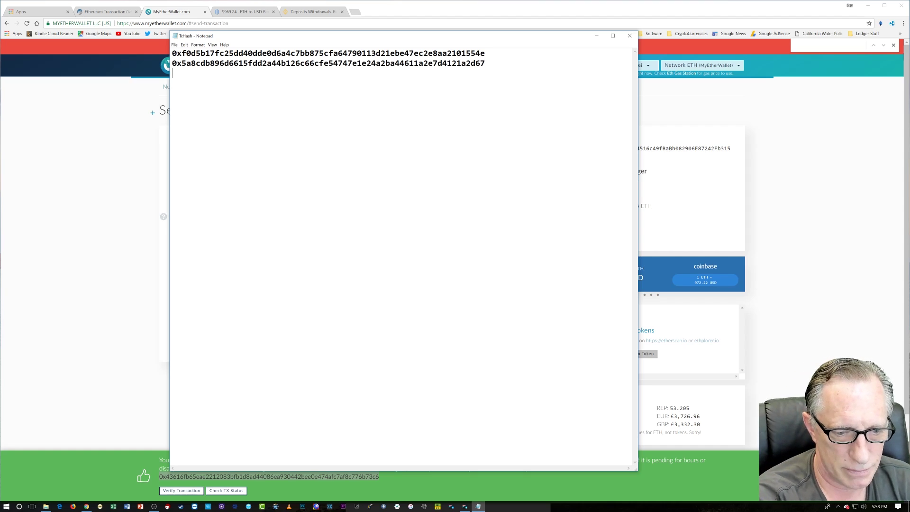
key("ctrl+v")
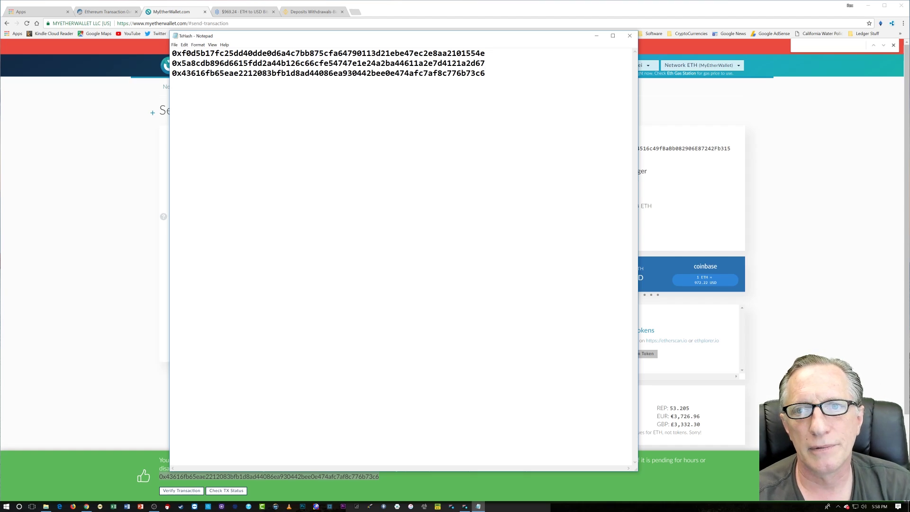
left_click(629, 36)
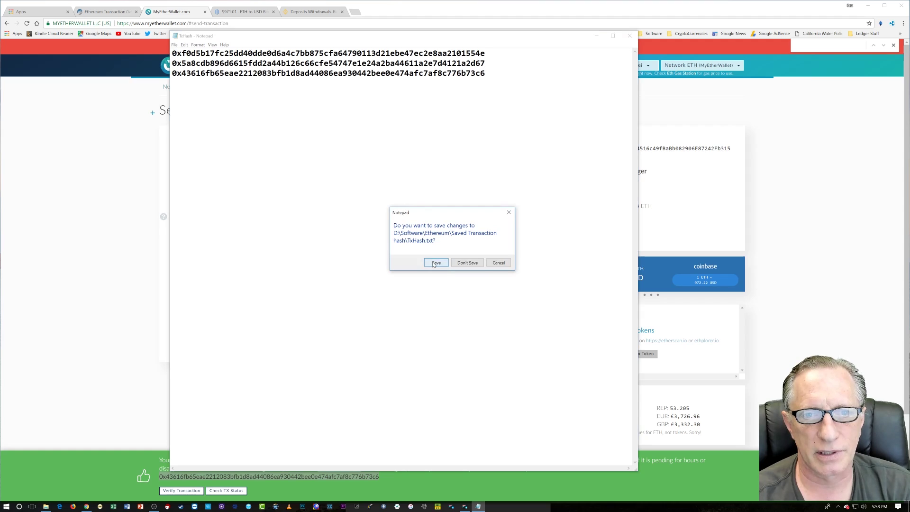
left_click(436, 263)
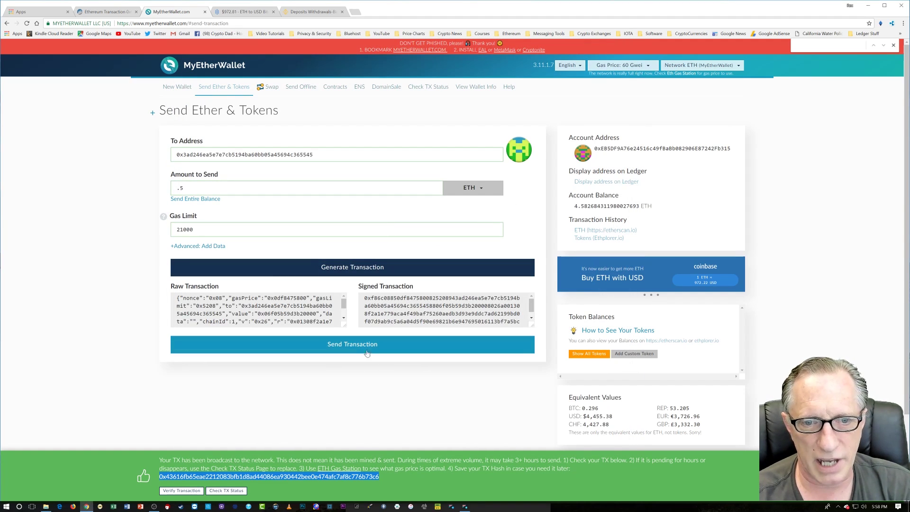
Step: Check the TX status of the broadcast transaction in MyEtherWallet, repeating the check to refresh it
left_click(226, 491)
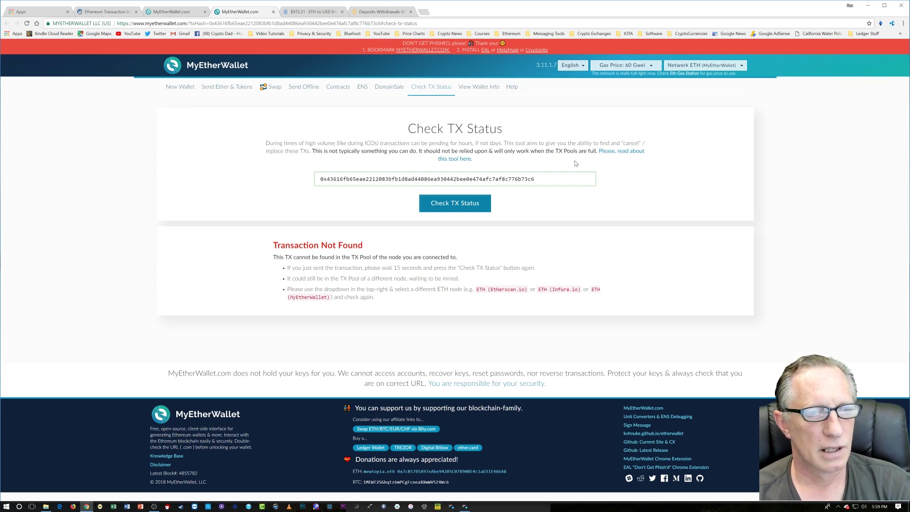
left_click(456, 203)
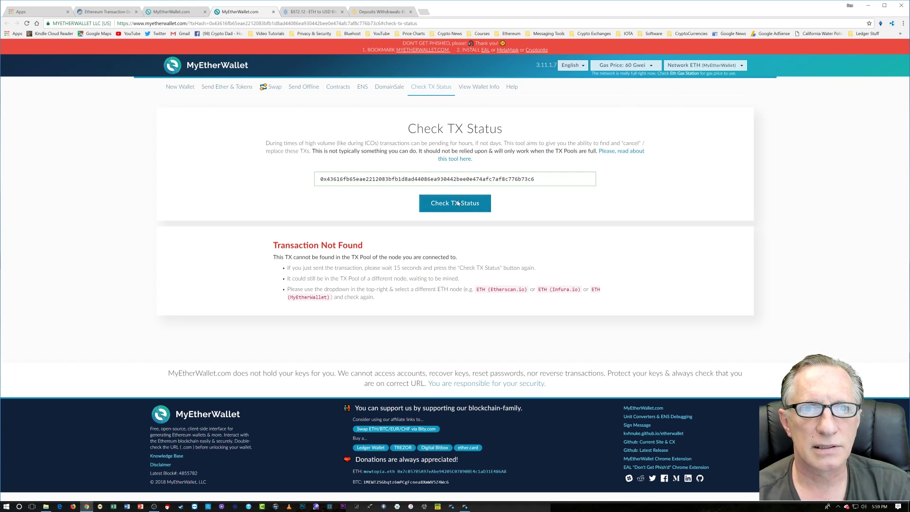
left_click(457, 203)
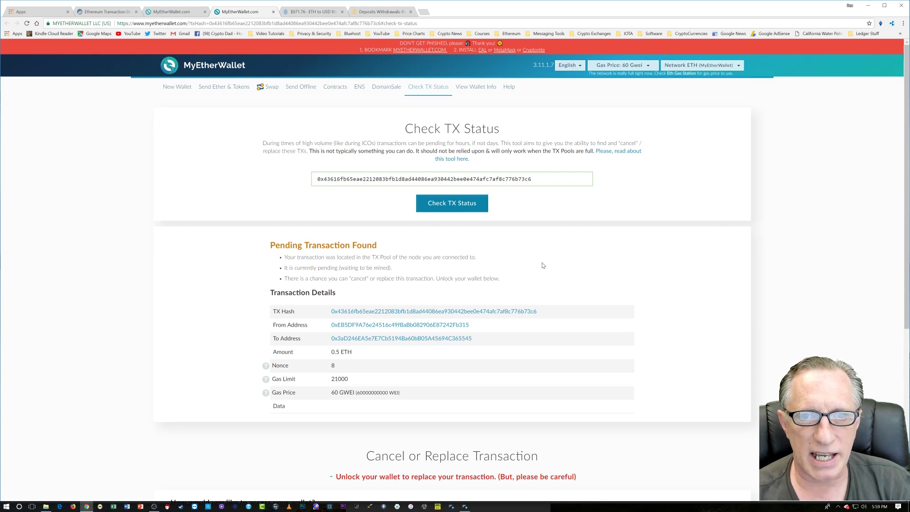
Step: Open the transaction's TX hash link in a new Etherscan tab and view its transaction details
right_click(498, 313)
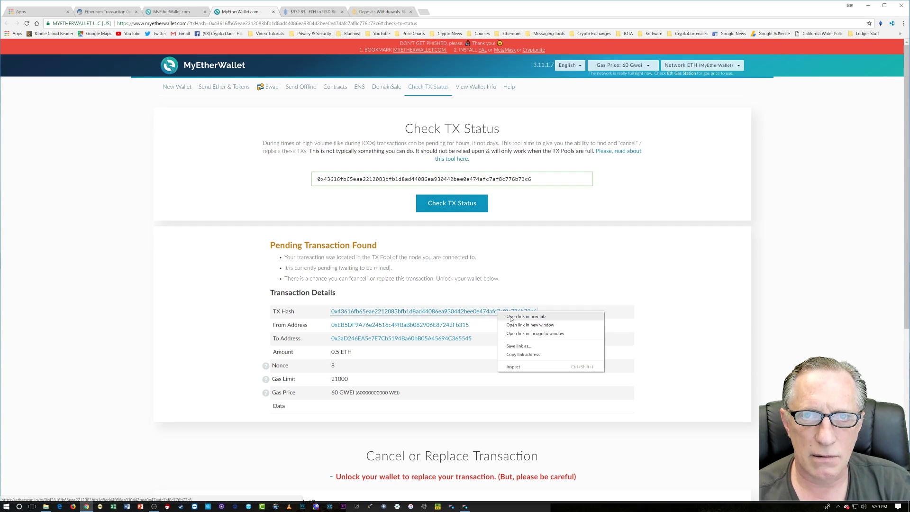
left_click(514, 316)
left_click(314, 12)
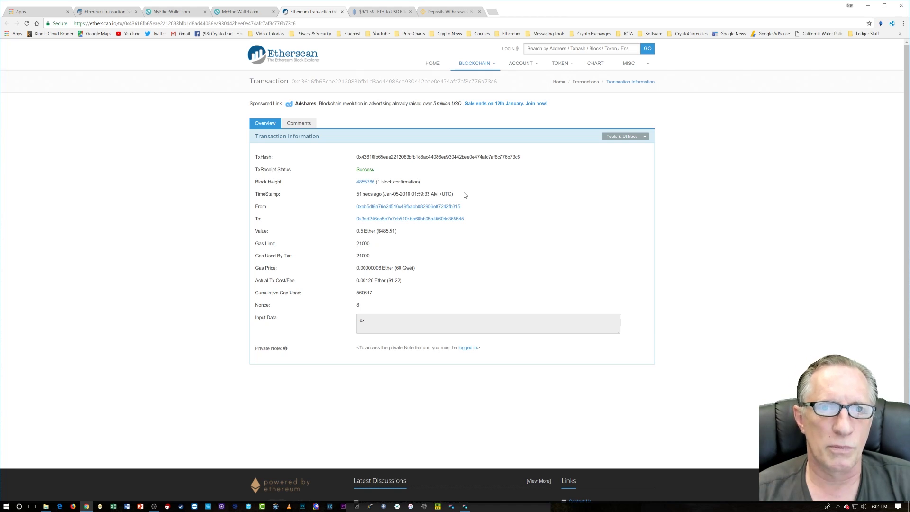
Step: Close the Deposit Funds dialog on GDAX and return to the Binance deposits and withdrawals page to check the ETH balance
left_click(381, 12)
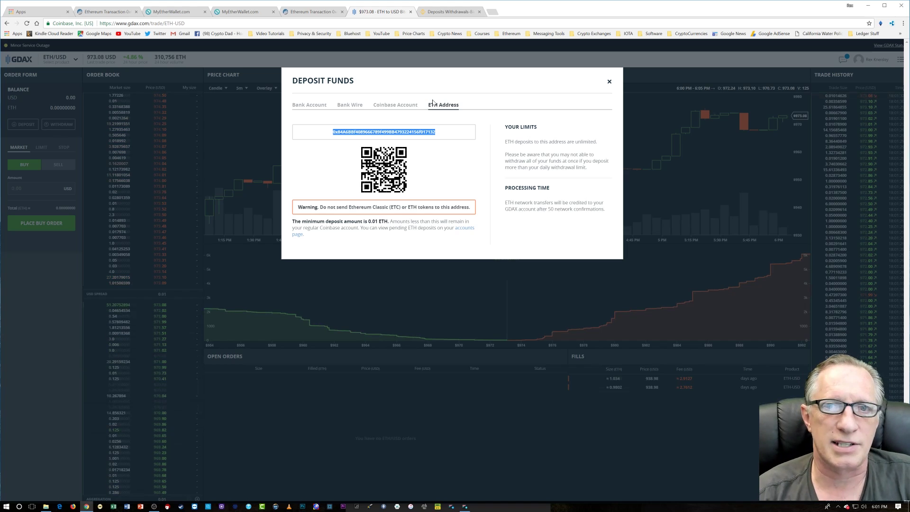
left_click(609, 82)
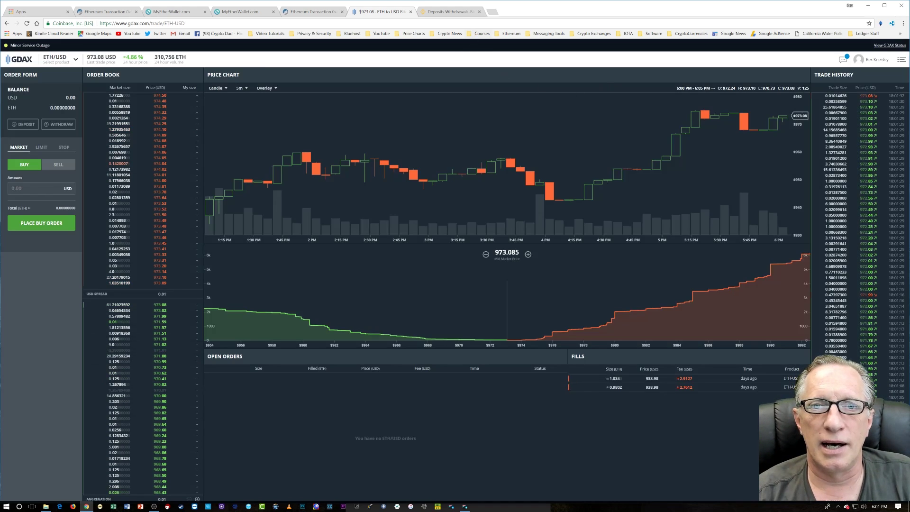
key("ctrl+Tab")
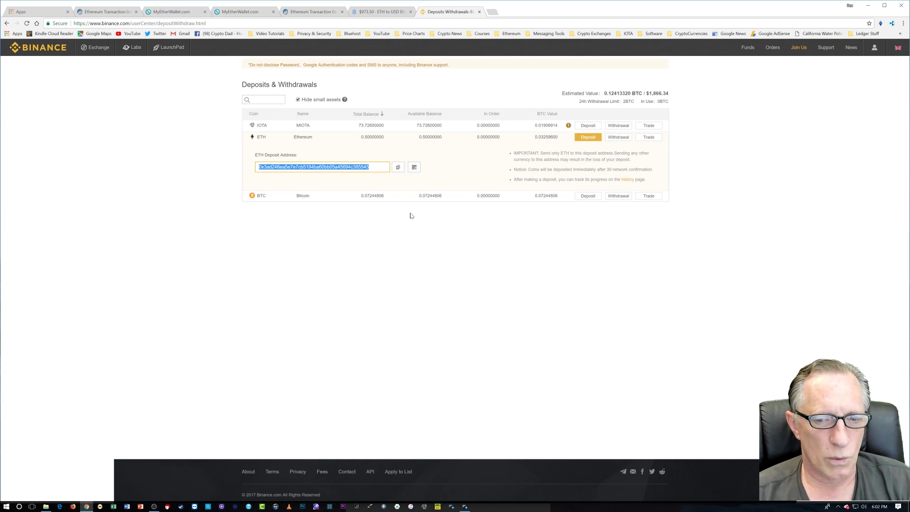
Step: View the Ledger Wallet Ethereum window and minimize it, and review the gas price setting on the MyEtherWallet send page
left_click(465, 506)
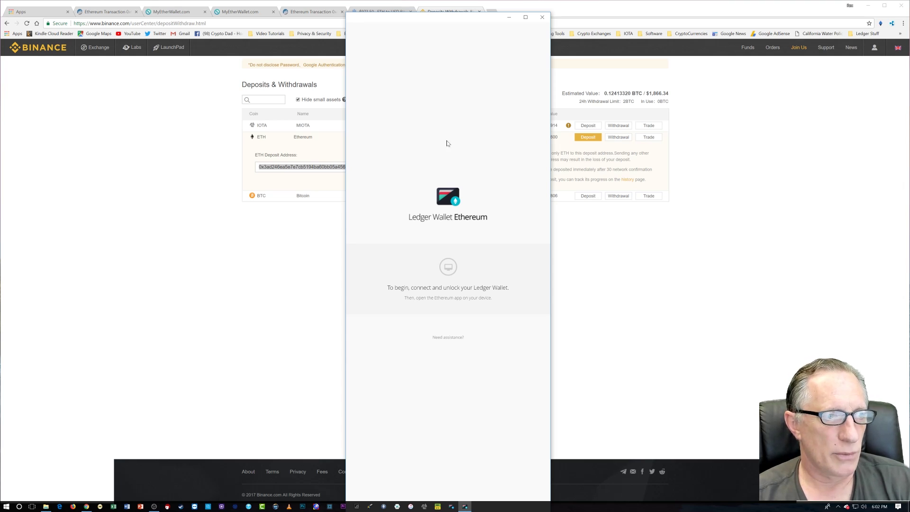
left_click(509, 17)
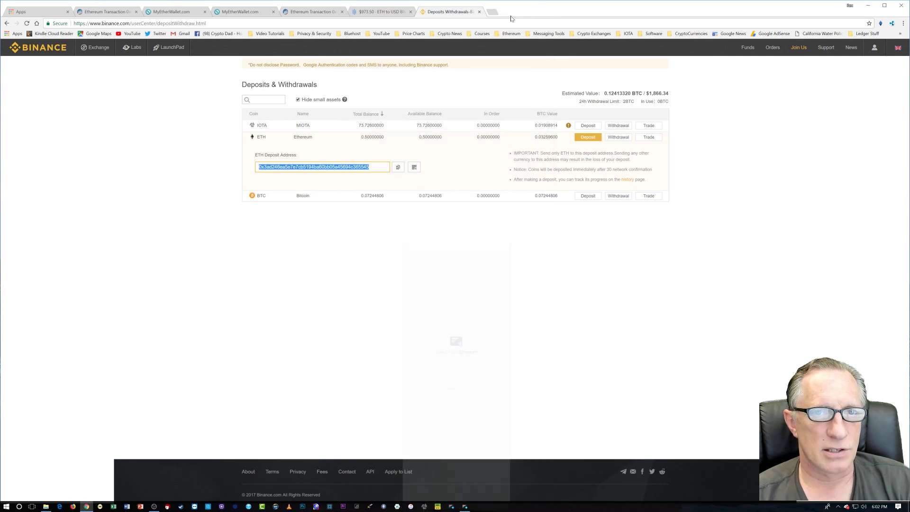
left_click(174, 10)
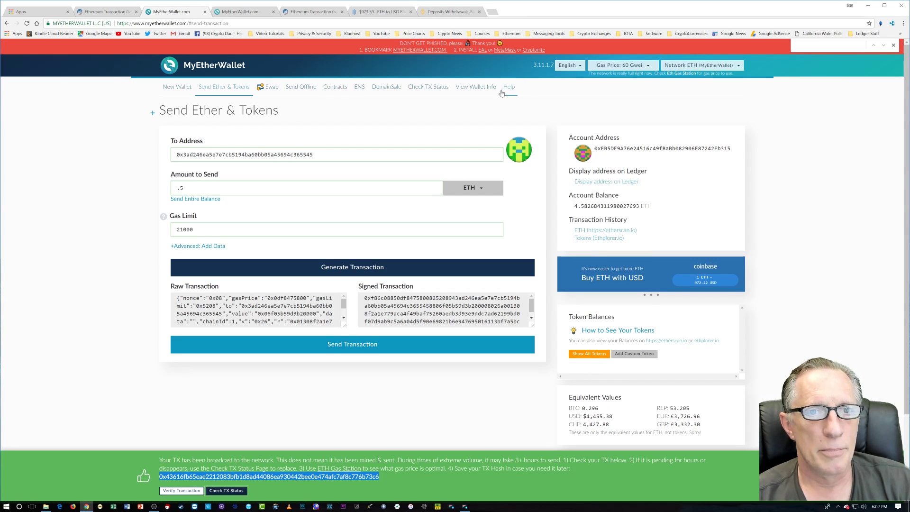
left_click(647, 65)
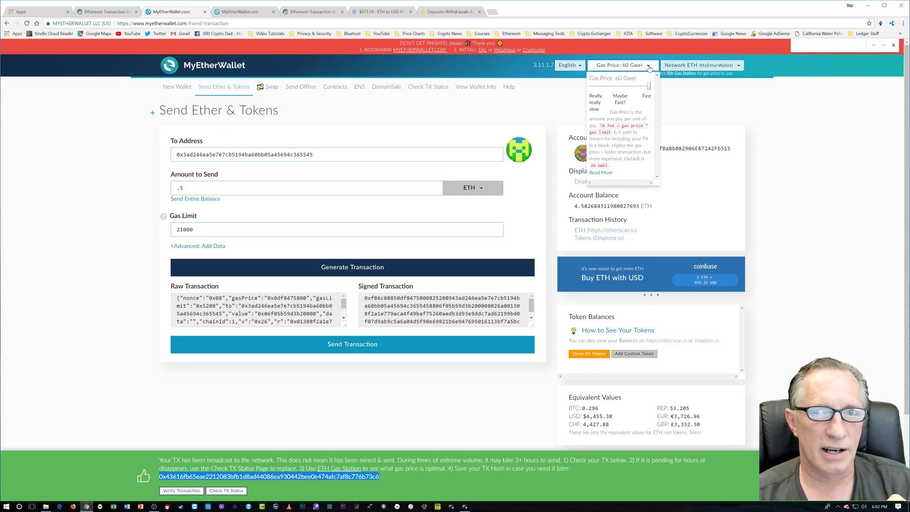
left_click(649, 69)
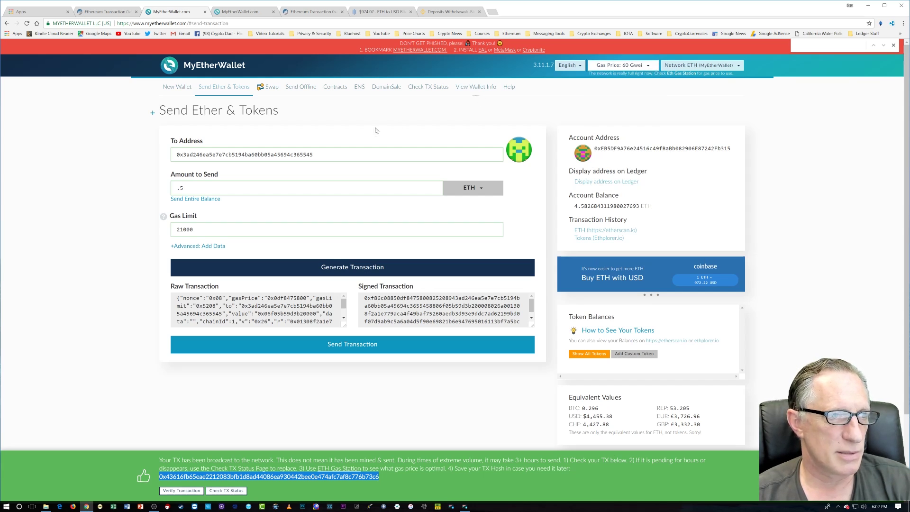